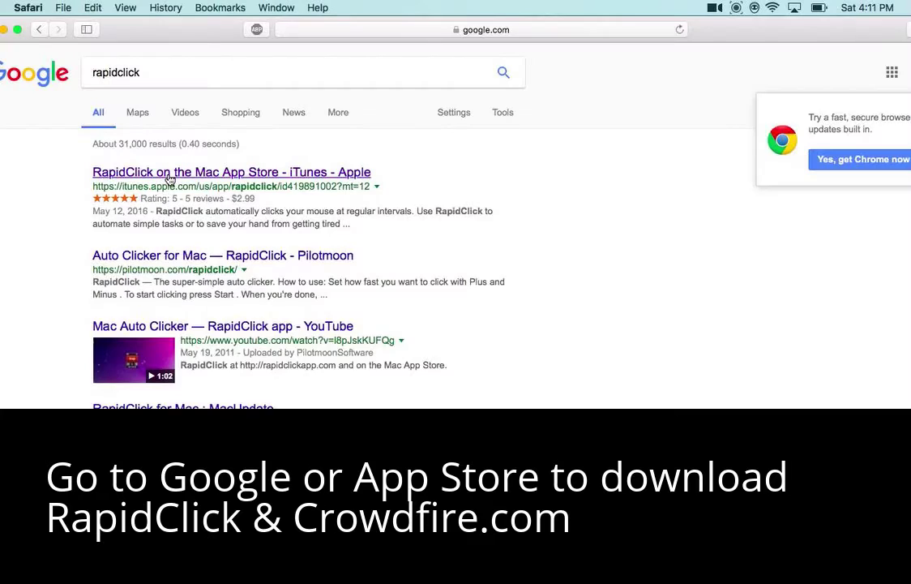
Step: Open RapidClick's Mac App Store Preview page from the Google results
{"action": "left_click", "coordinate": [168, 173]}
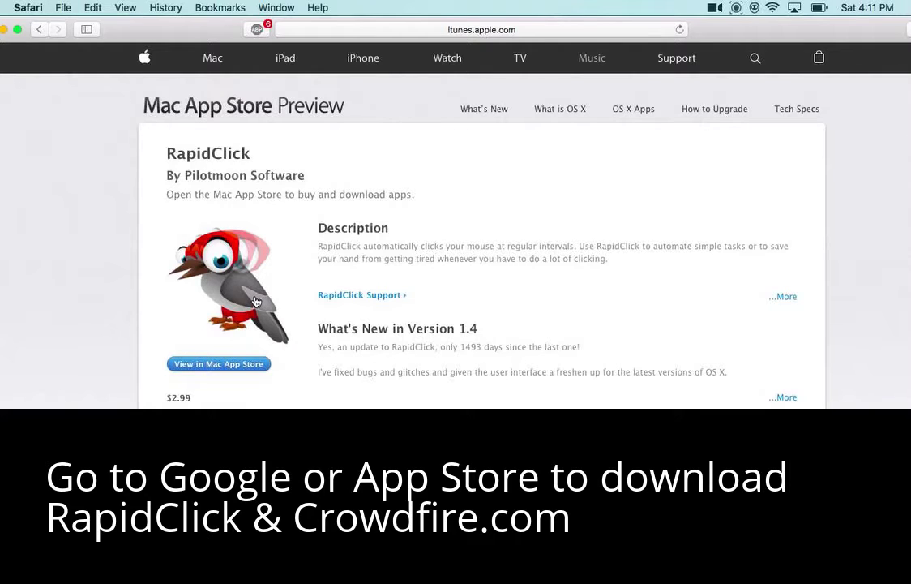
{"action": "left_click", "coordinate": [567, 30]}
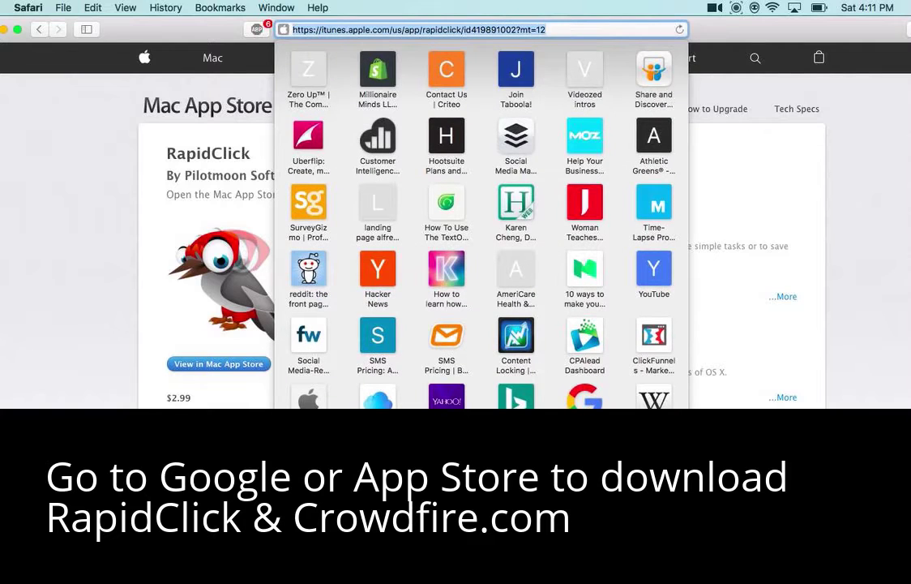
Step: Replace the address with 'crowd' and load the autocompleted web.crowdfireapp.com
{"action": "key", "text": "BackSpace"}
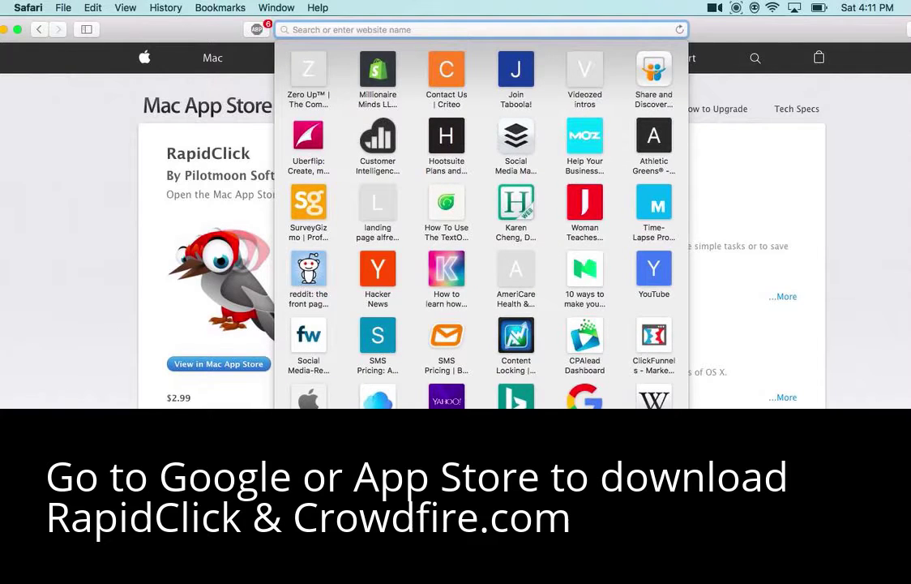
{"action": "type", "text": "crowd"}
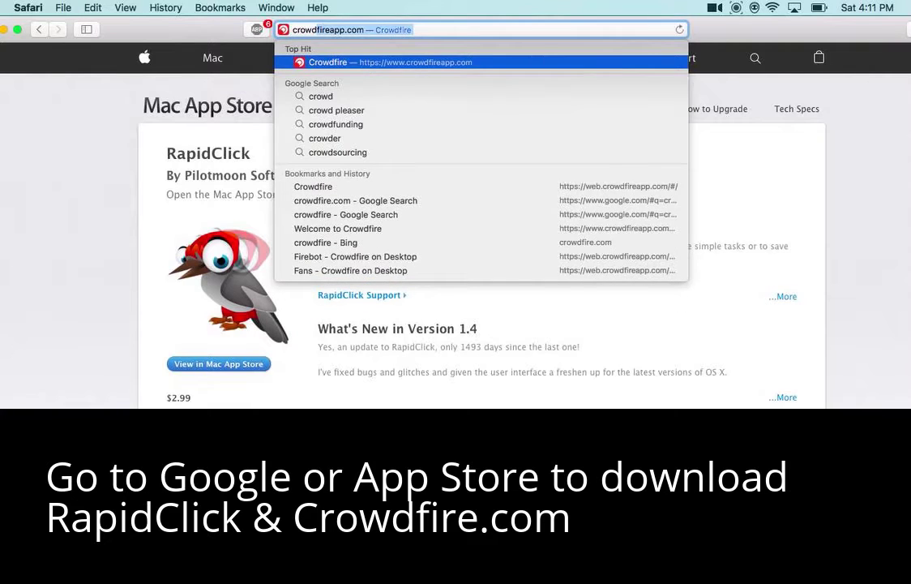
{"action": "key", "text": "Return"}
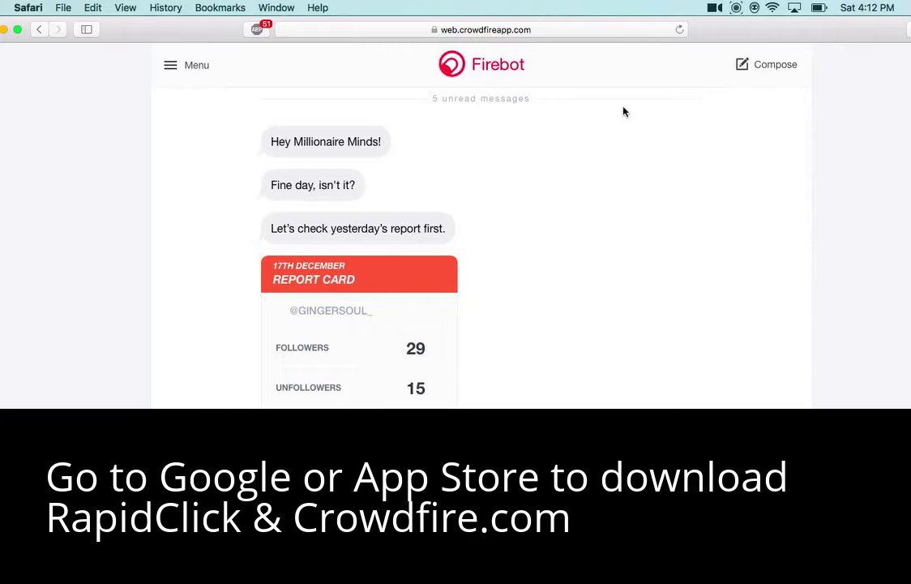
Step: Choose Fans in Crowdfire's sidebar to list followers not followed back
{"action": "left_click", "coordinate": [180, 67]}
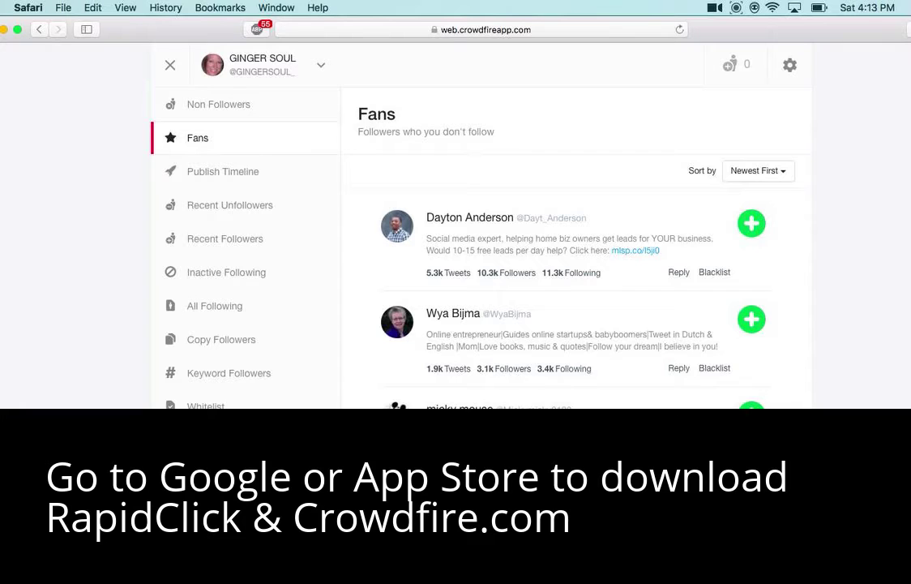
{"action": "left_click", "coordinate": [202, 440]}
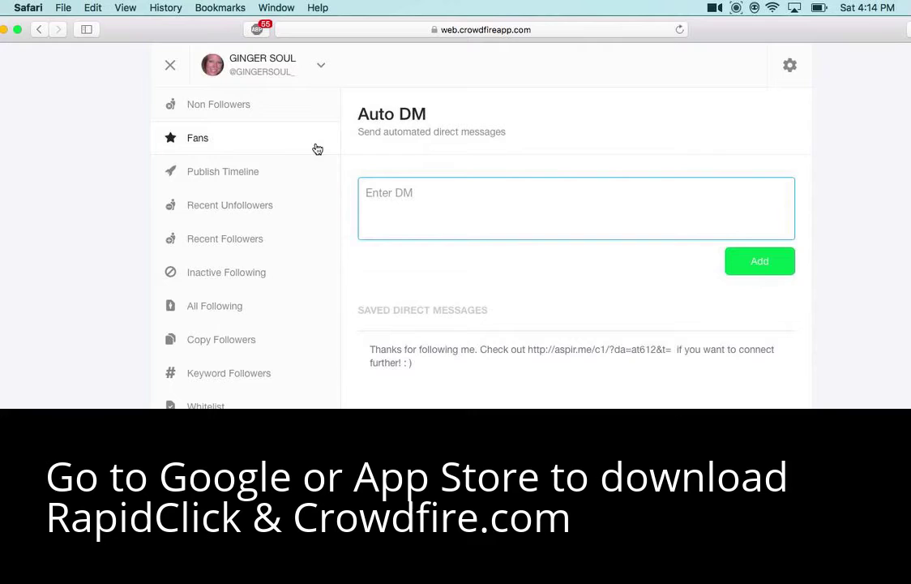
{"action": "left_click", "coordinate": [224, 133]}
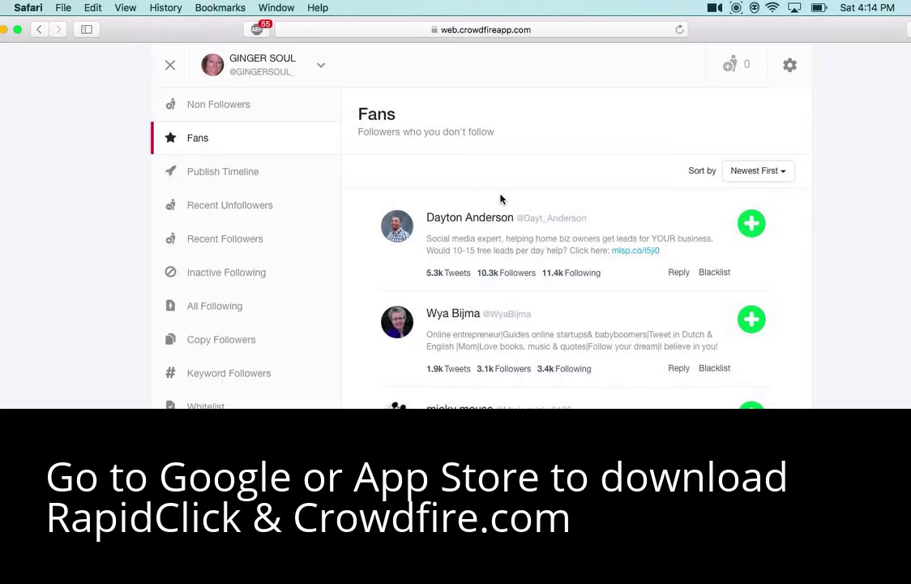
{"action": "scroll", "coordinate": [501, 200], "scroll_direction": "down", "scroll_amount": 4}
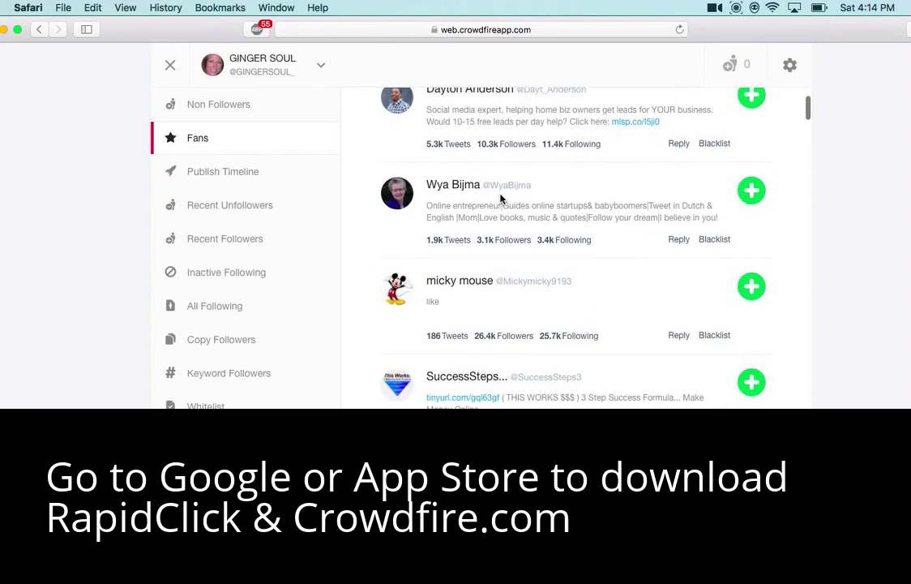
{"action": "scroll", "coordinate": [501, 196], "scroll_direction": "up", "scroll_amount": 2}
{"action": "scroll", "coordinate": [500, 194], "scroll_direction": "up", "scroll_amount": 2}
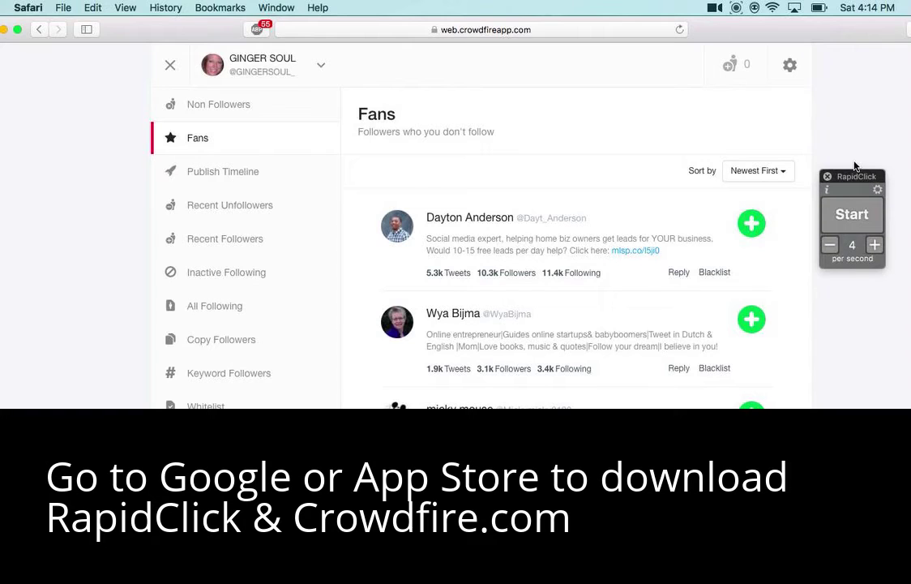
Step: Move the RapidClick widget beside the page and test-run it at 4 clicks per second
{"action": "left_click_drag", "start_coordinate": [864, 176], "coordinate": [873, 73]}
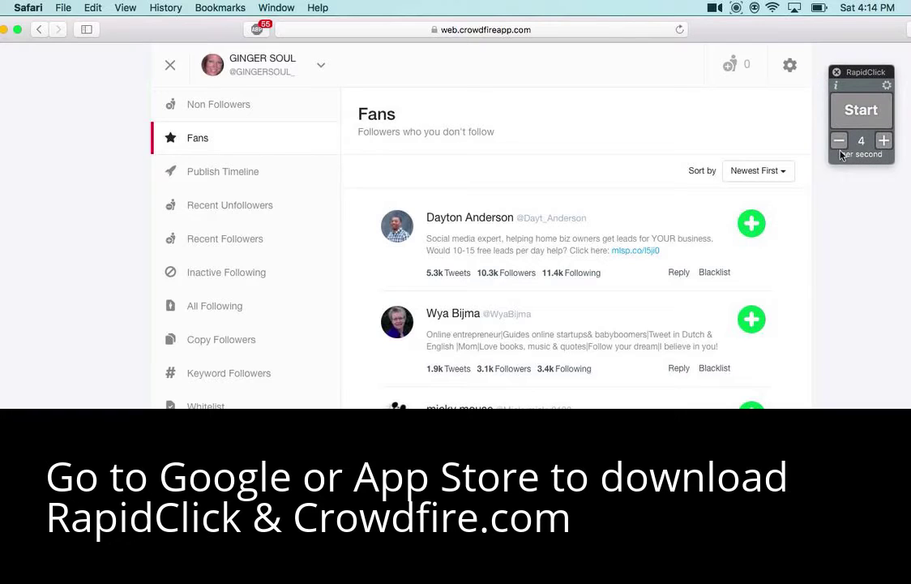
{"action": "left_click", "coordinate": [884, 141]}
{"action": "left_click", "coordinate": [884, 141]}
{"action": "left_click", "coordinate": [884, 141]}
{"action": "left_click", "coordinate": [870, 120]}
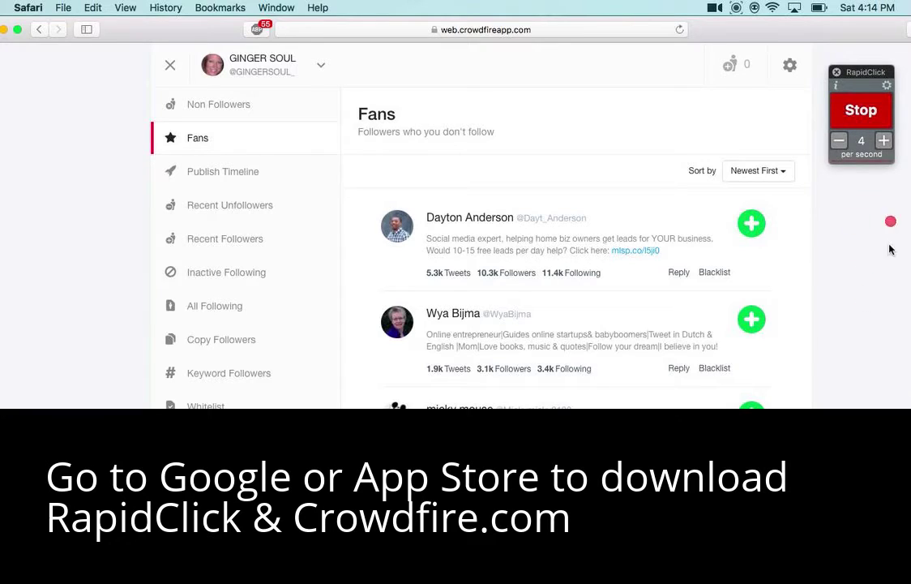
{"action": "left_click", "coordinate": [861, 113]}
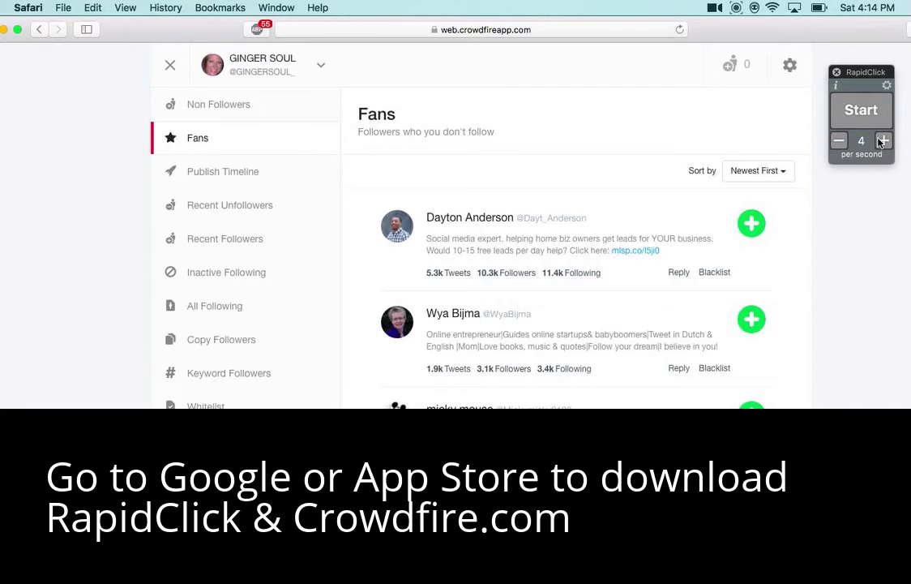
Step: Raise RapidClick to 7 clicks per second and start auto-clicking
{"action": "left_click", "coordinate": [883, 141]}
{"action": "left_click", "coordinate": [883, 141]}
{"action": "left_click", "coordinate": [883, 141]}
{"action": "left_click", "coordinate": [872, 114]}
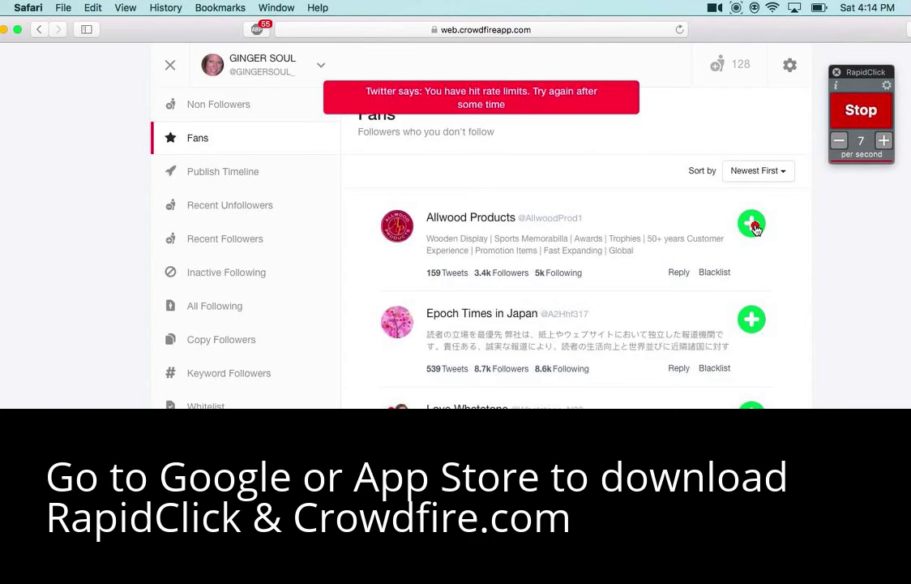
Step: Stop RapidClick after Twitter's rate-limit warning, leaving the follow counter at 124
{"action": "left_click", "coordinate": [853, 120]}
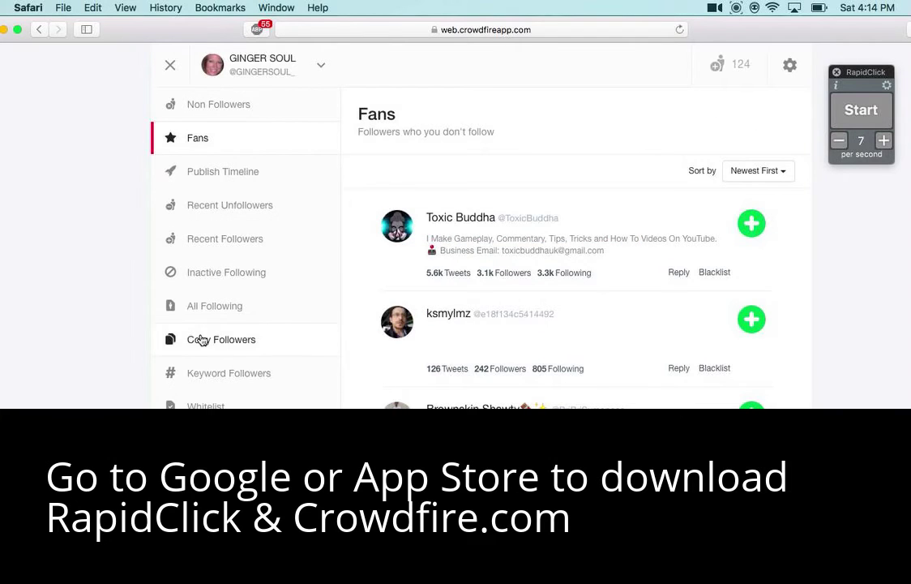
Step: Briefly auto-follow on Keyword Followers with RapidClick, then show the five connected channels
{"action": "left_click", "coordinate": [217, 376]}
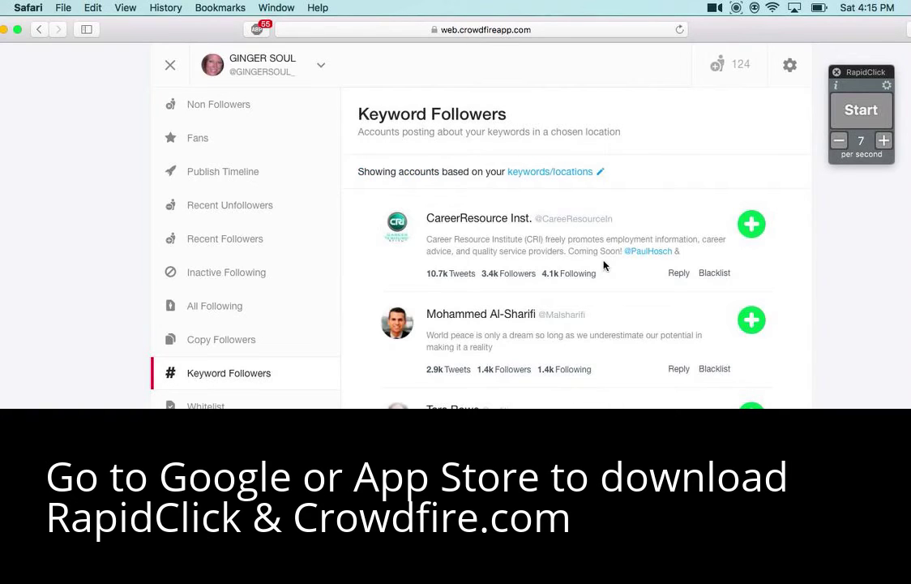
{"action": "left_click", "coordinate": [846, 102]}
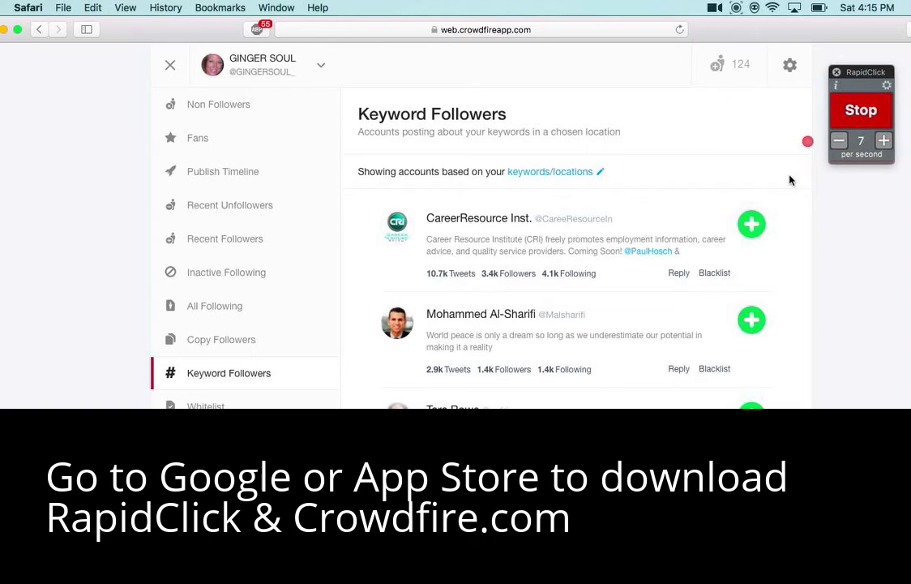
{"action": "left_click", "coordinate": [852, 116]}
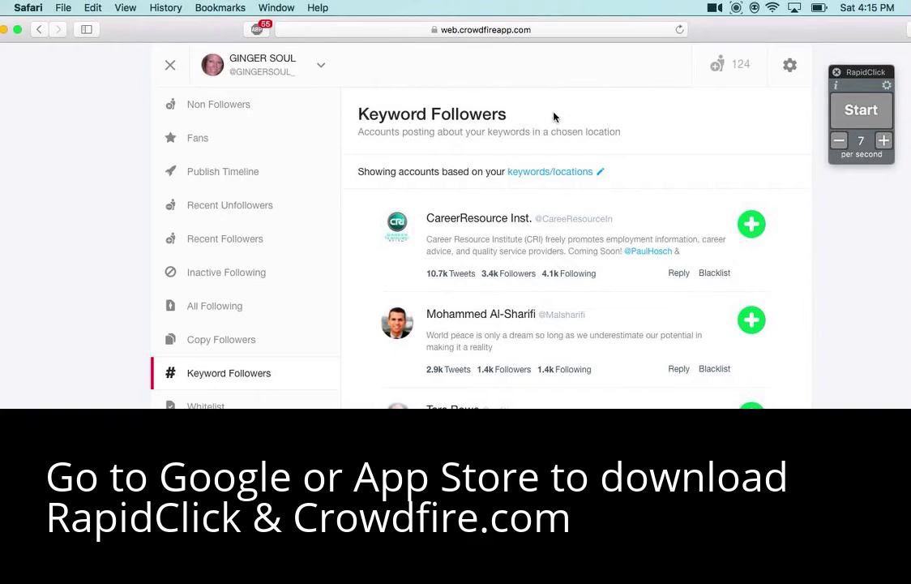
{"action": "left_click", "coordinate": [321, 64]}
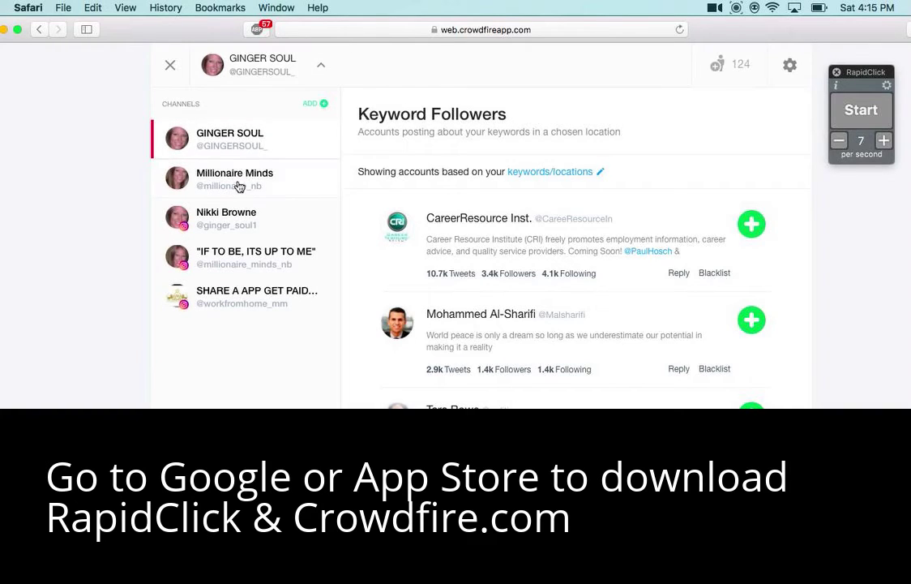
Step: Switch to another Instagram channel, auto-follow its Fans with RapidClick, then open Admirers
{"action": "left_click", "coordinate": [243, 258]}
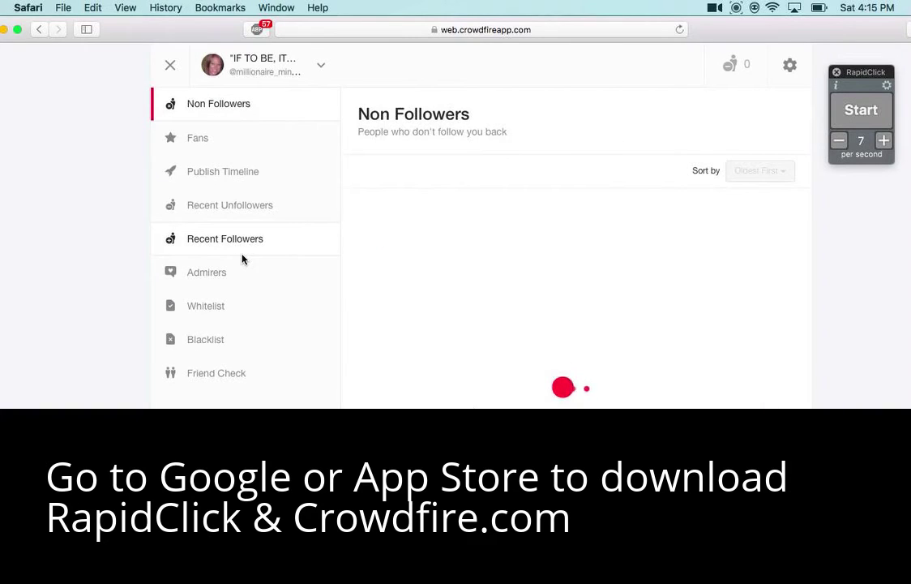
{"action": "left_click", "coordinate": [205, 146]}
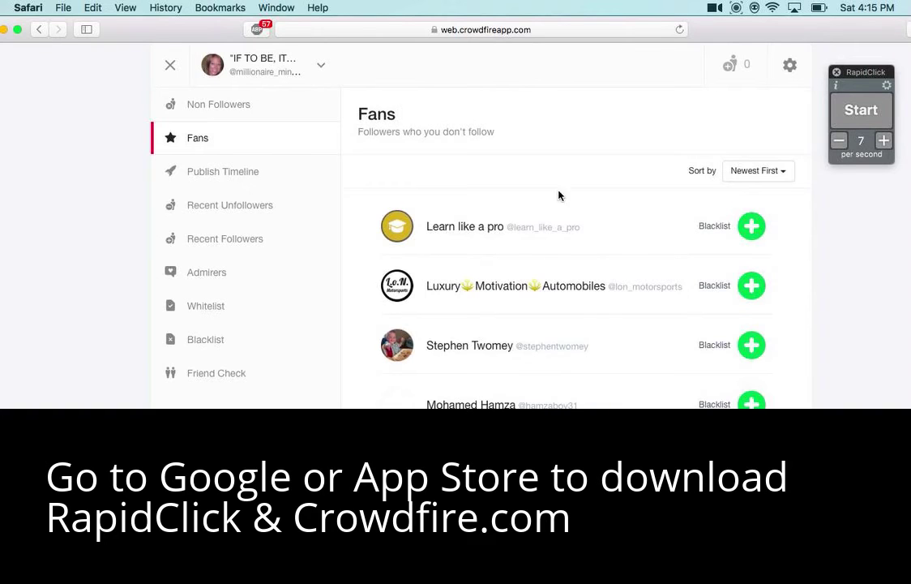
{"action": "left_click", "coordinate": [845, 121]}
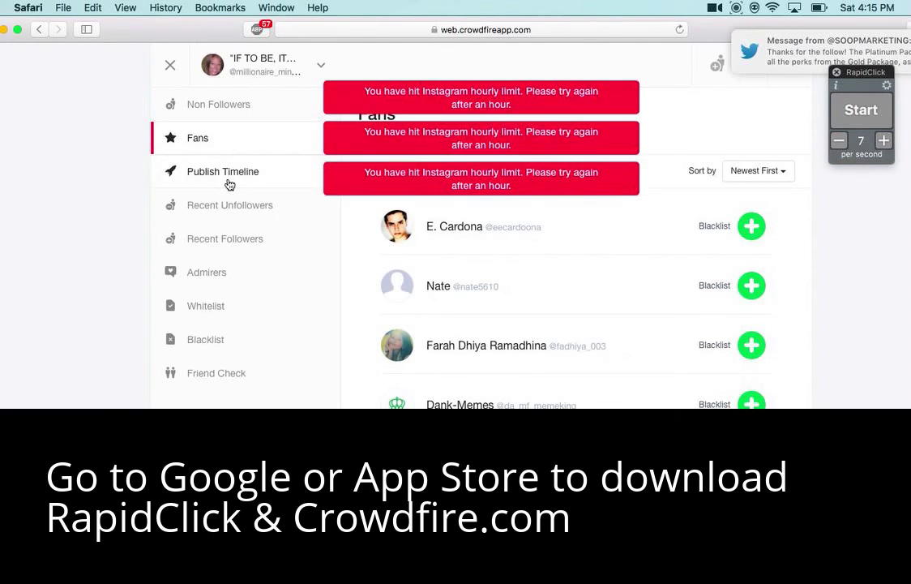
{"action": "left_click", "coordinate": [205, 272]}
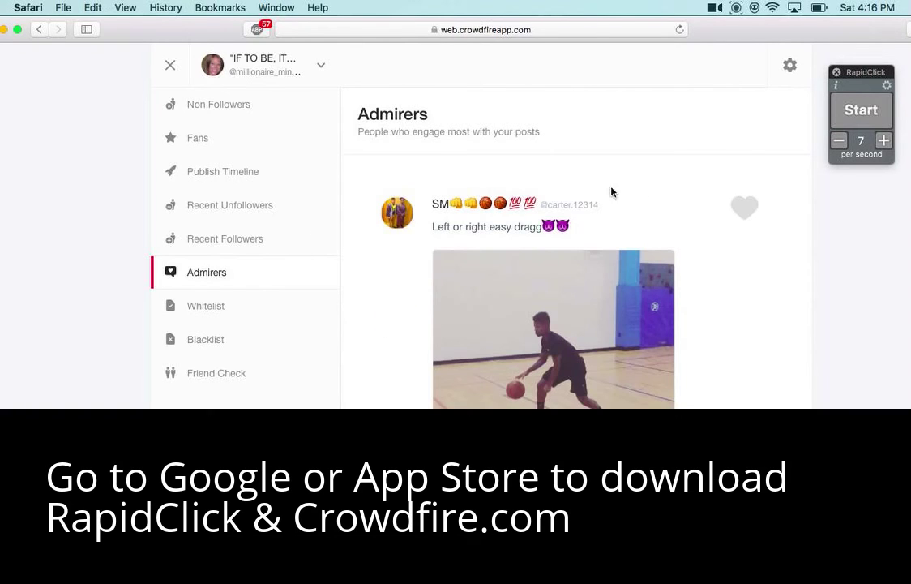
Step: Like admirers' posts with the heart, auto-liking via RapidClick until all are liked, then stop
{"action": "left_click", "coordinate": [746, 209]}
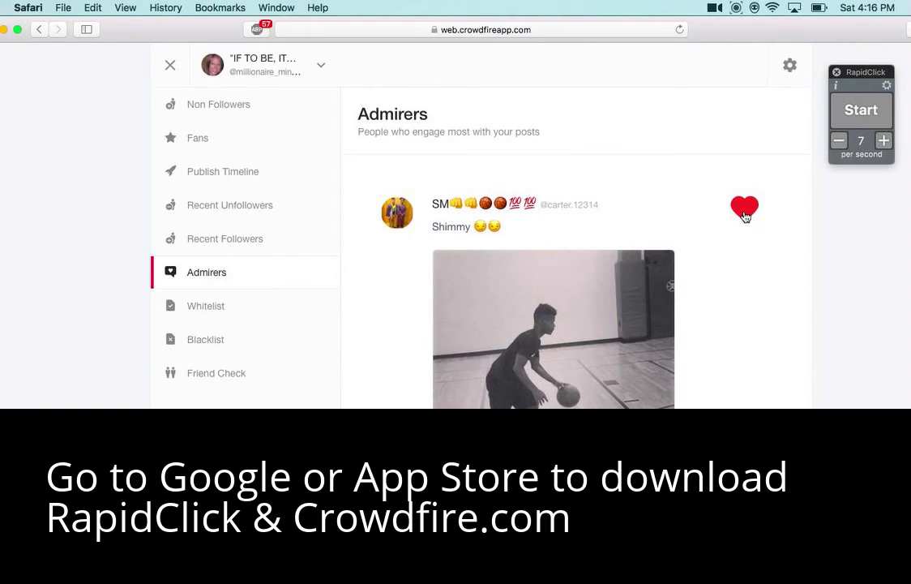
{"action": "left_click", "coordinate": [745, 209]}
{"action": "left_click", "coordinate": [745, 209]}
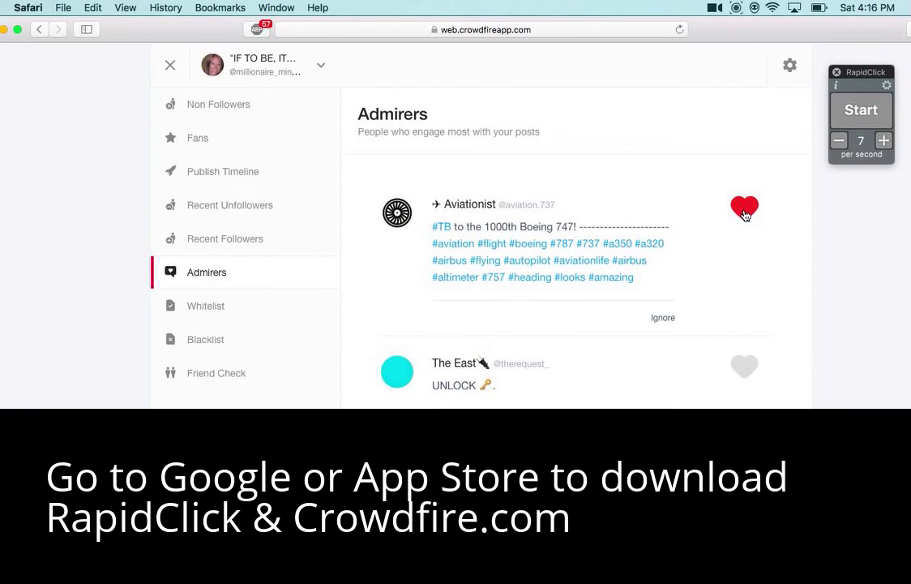
{"action": "left_click", "coordinate": [861, 111]}
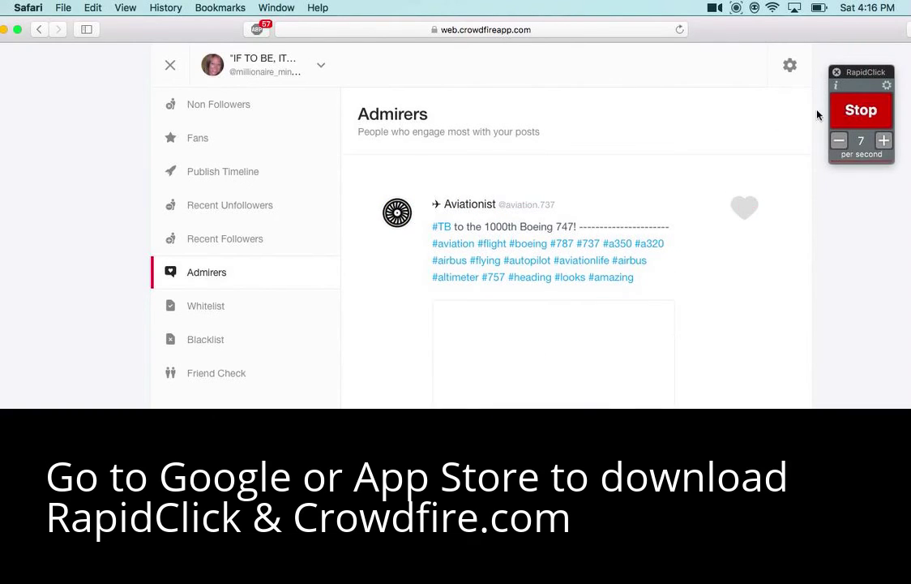
{"action": "left_click", "coordinate": [745, 209]}
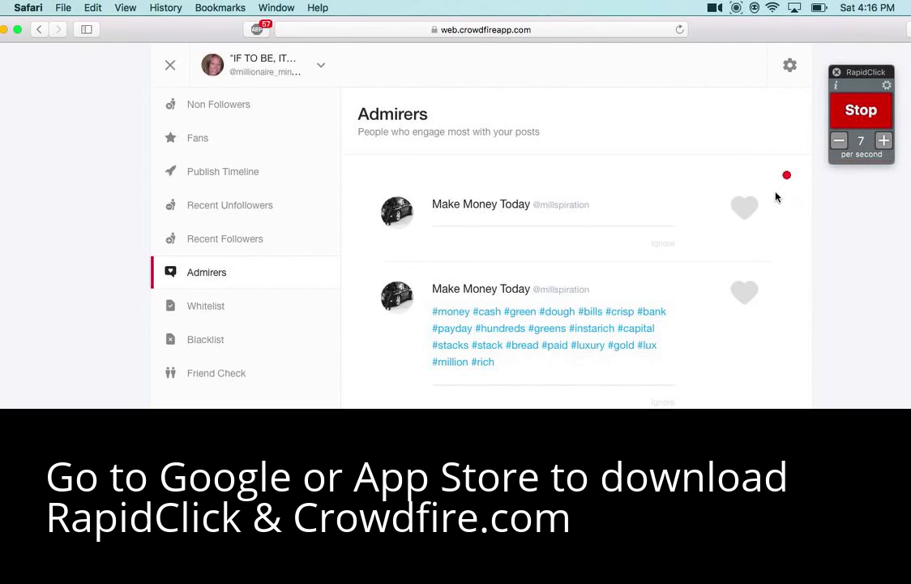
{"action": "left_click", "coordinate": [851, 122]}
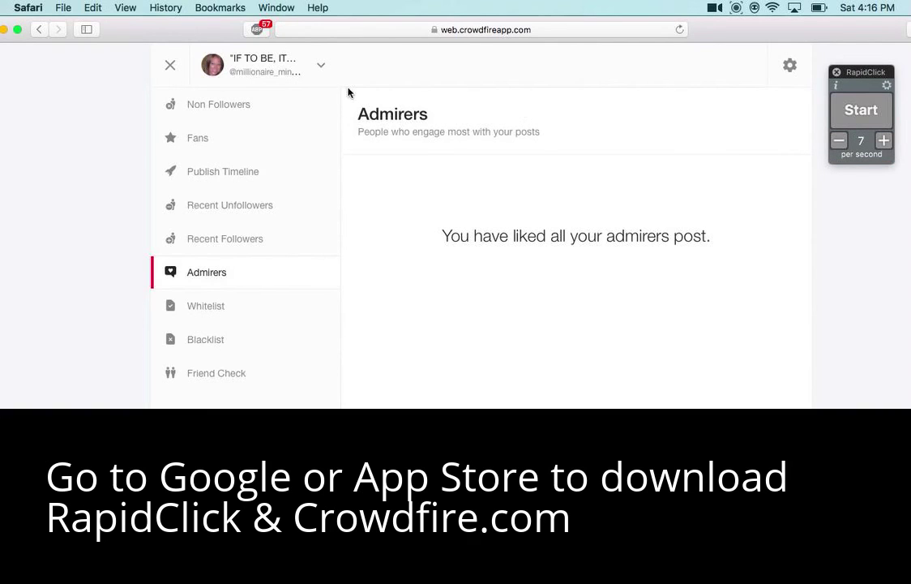